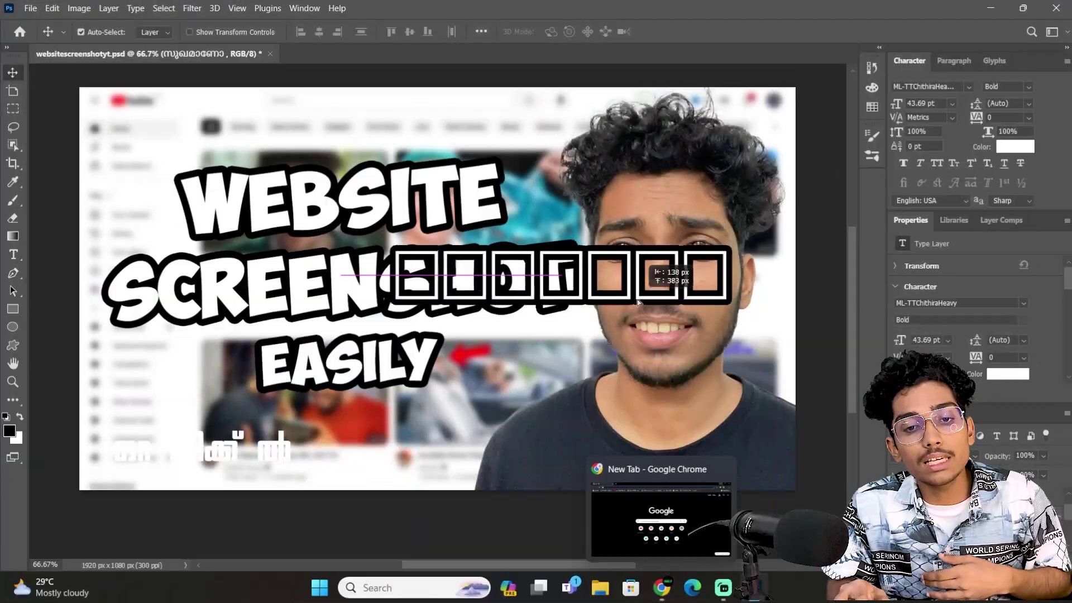
Drag the boxed-out text line down below 'EASILY', near the bottom of the thumbnail.
drag(614, 257, 629, 455)
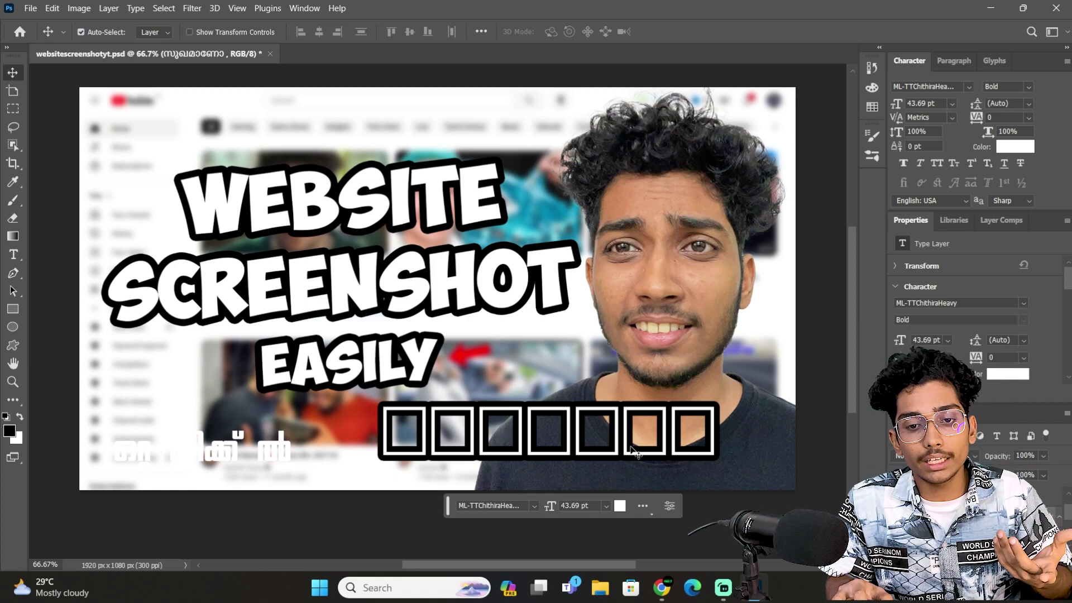
Retype the boxed line as the Malayalam word 'സയുകഹാമാണോ' using the Malayalam input method.
double_click(637, 453)
key(ctrl+v)
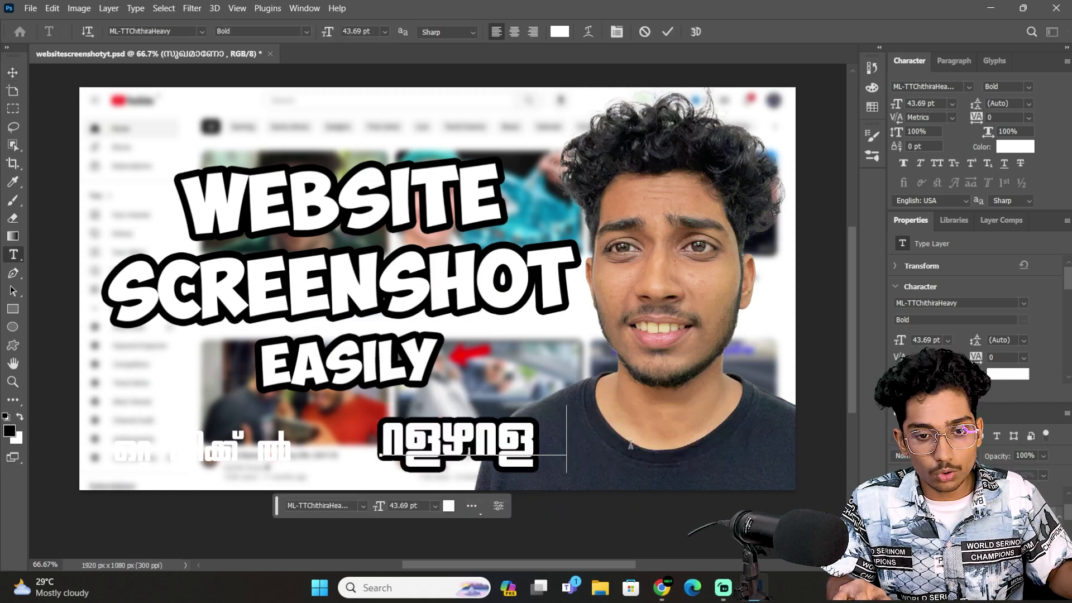
text(ഴന്ദ്രഴന്ദ്രഴലിഗ്ഗ)
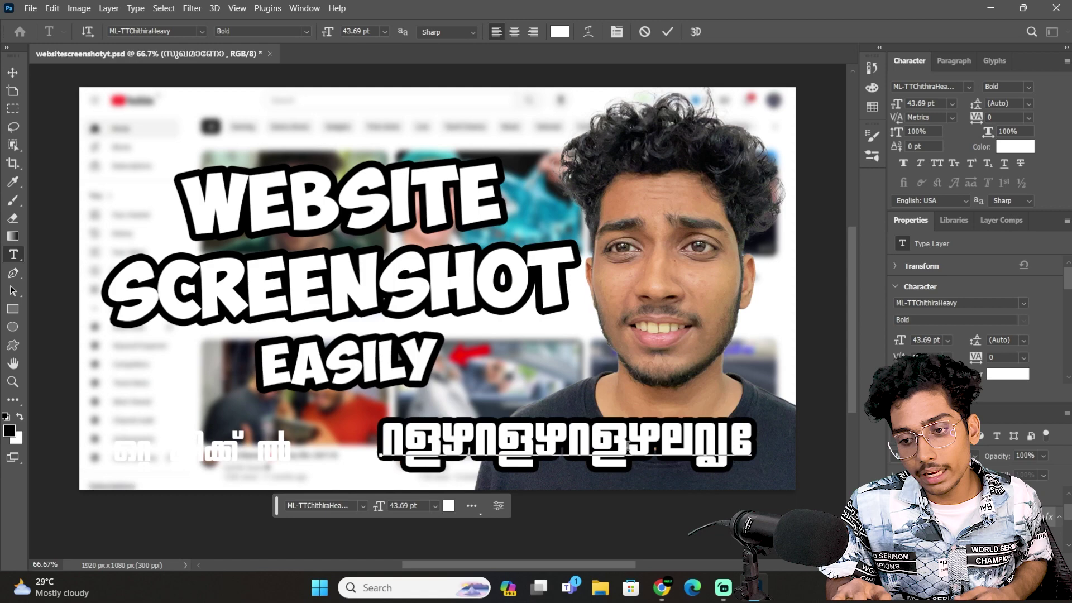
key(super+space)
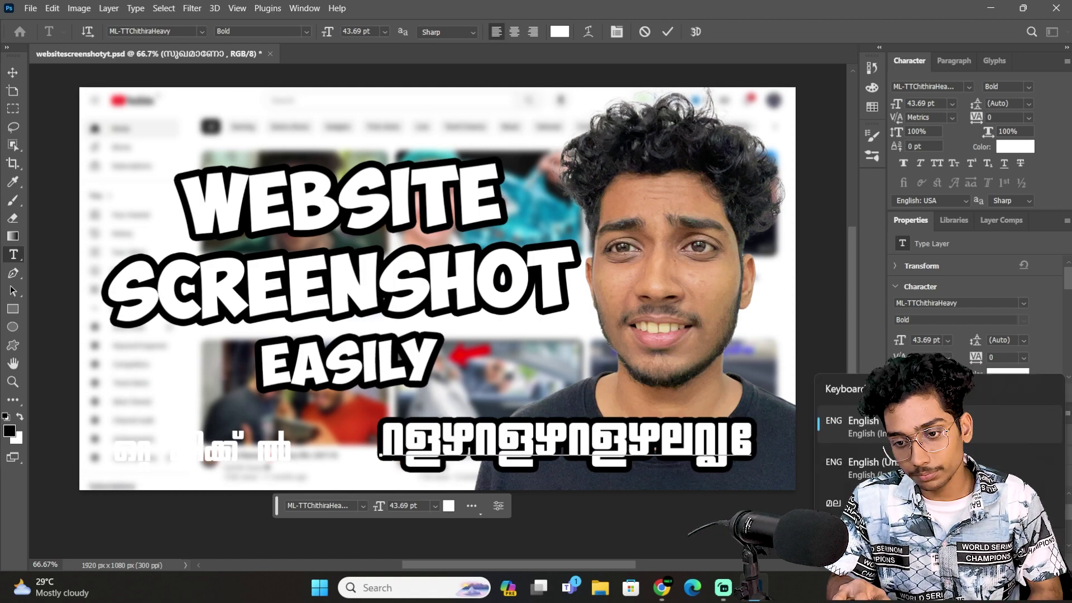
key(ctrl+a)
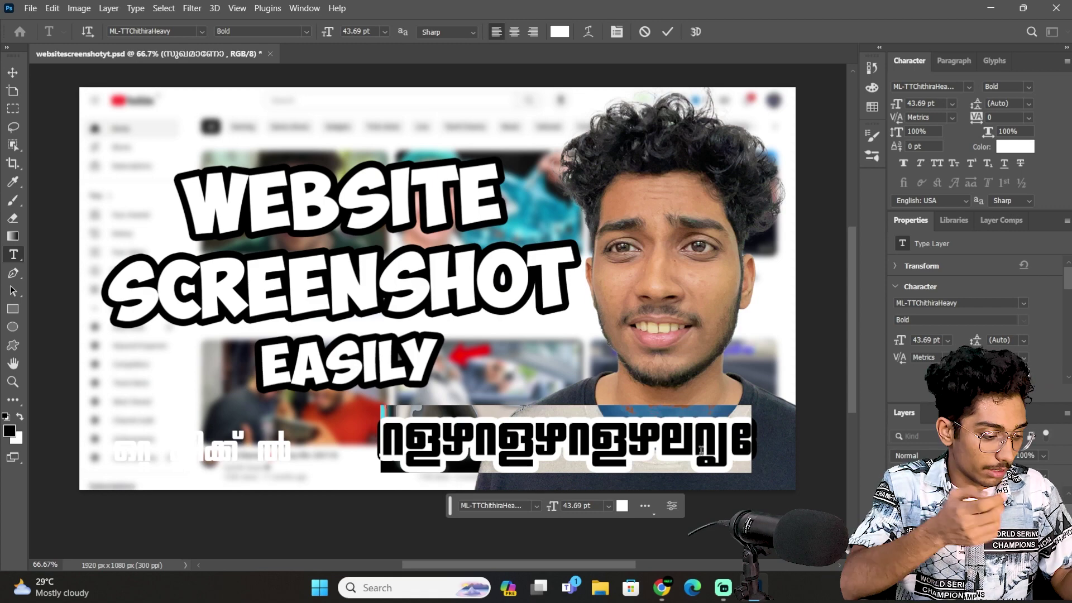
text(sukg)
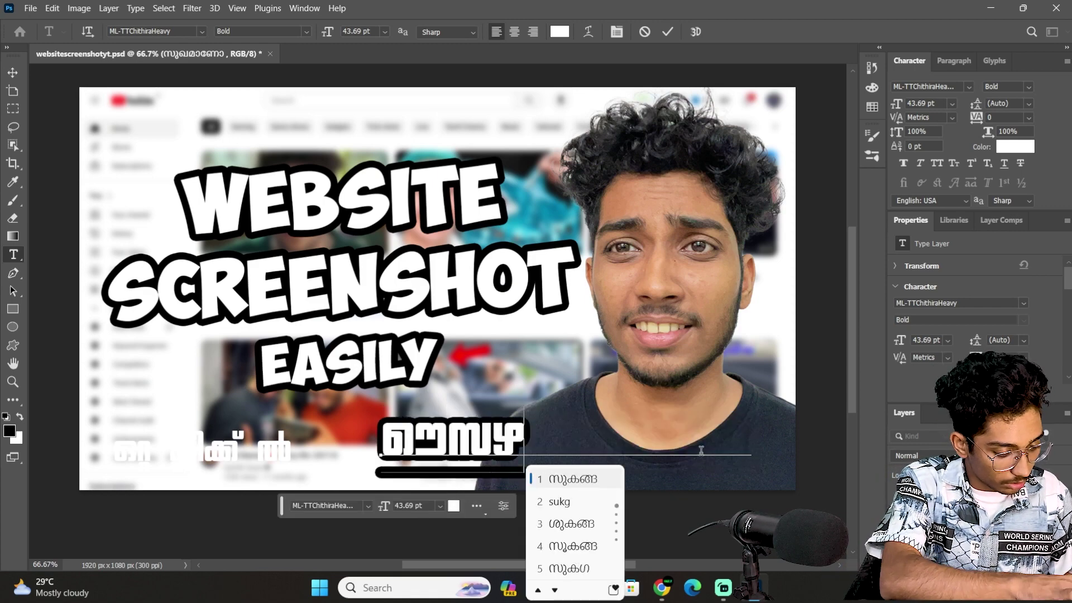
key(Escape)
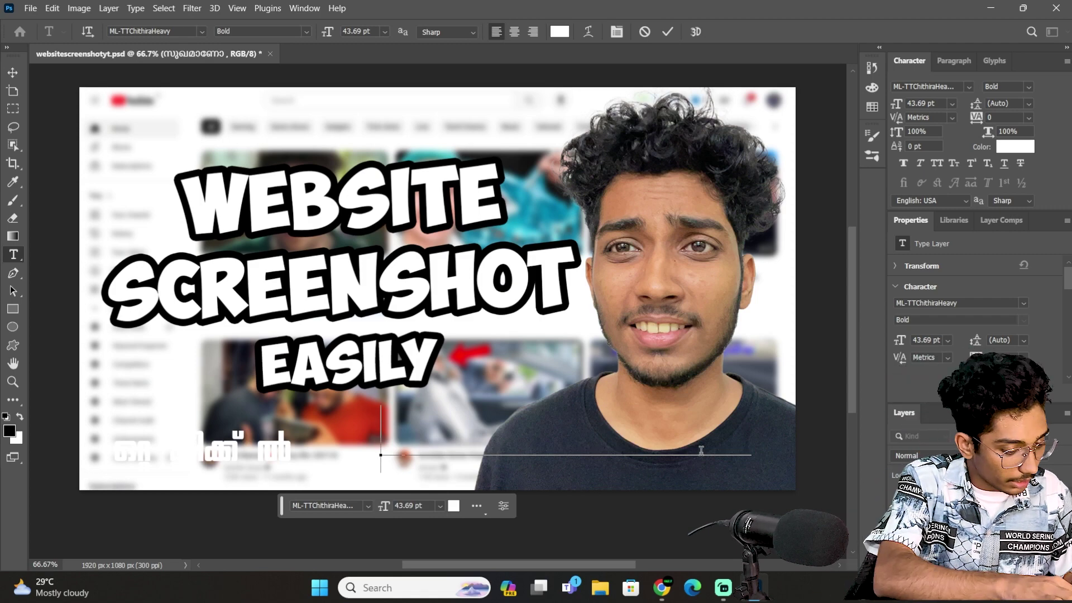
text(syu)
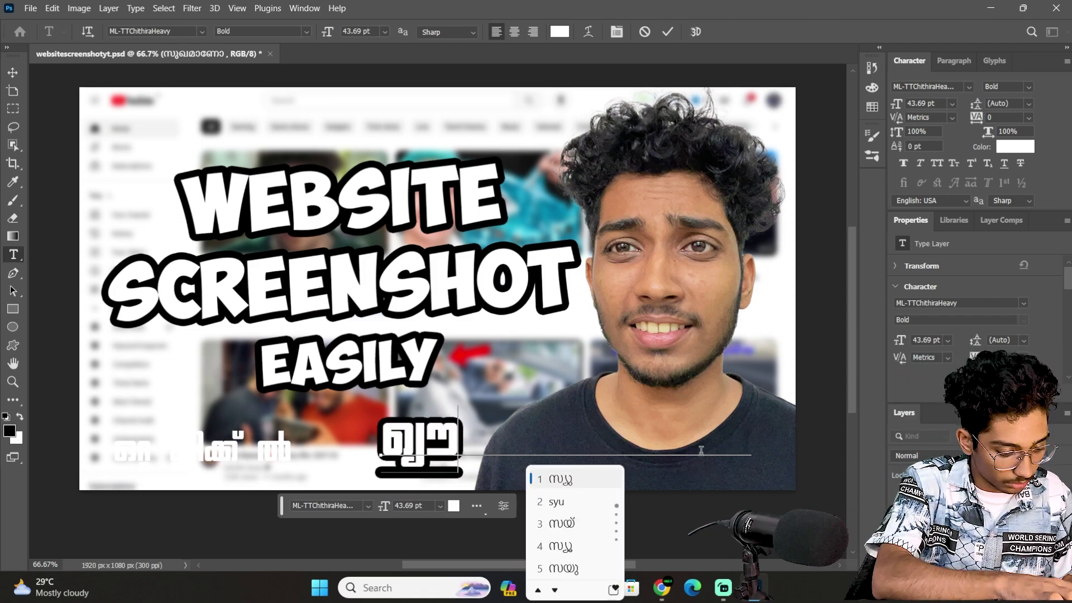
text(khamaano)
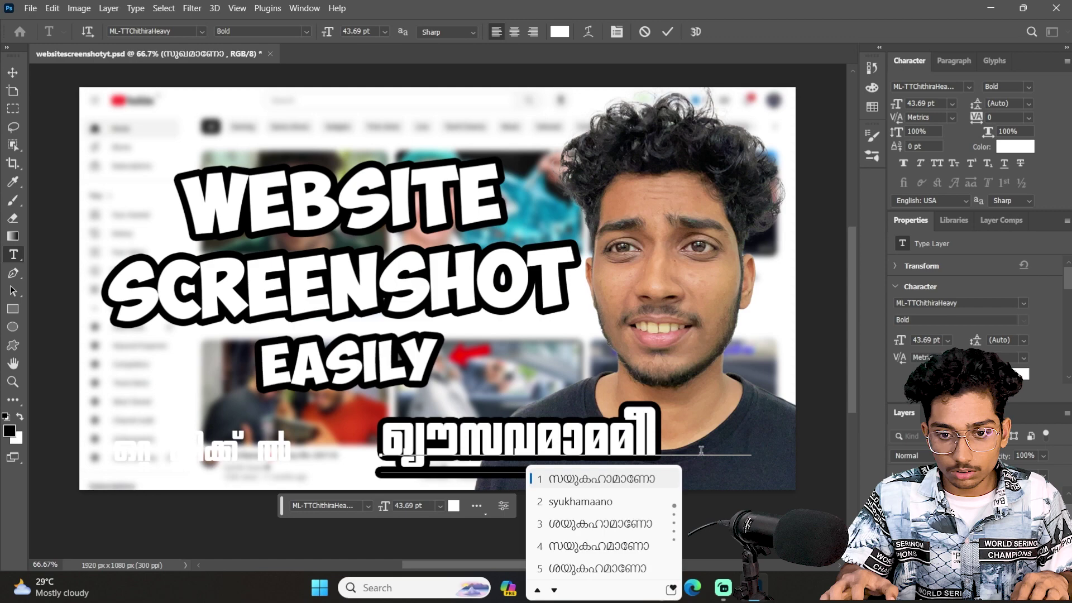
click(606, 484)
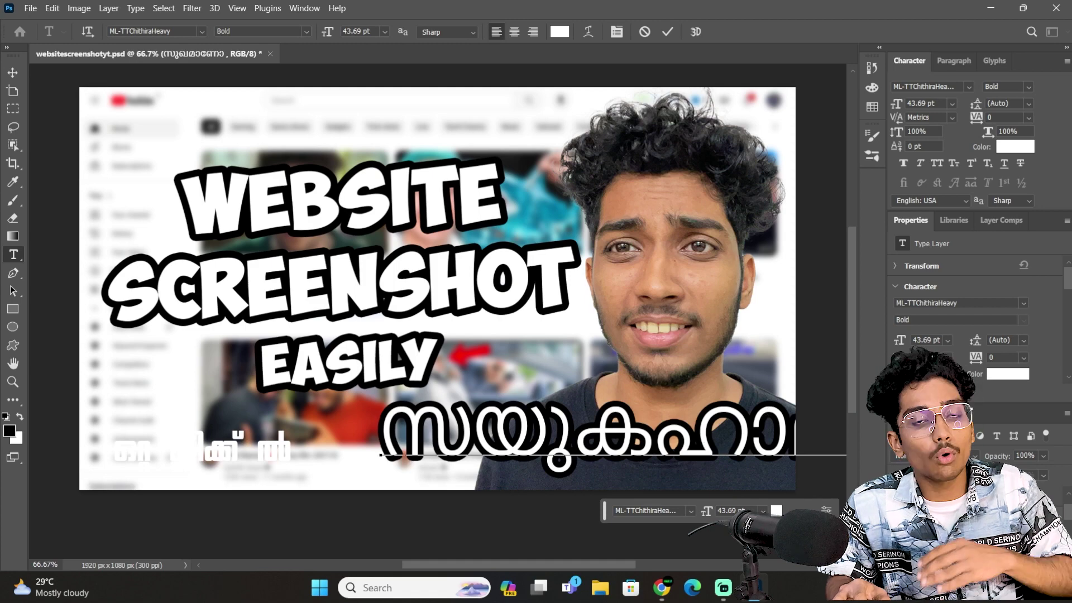
key(super+space)
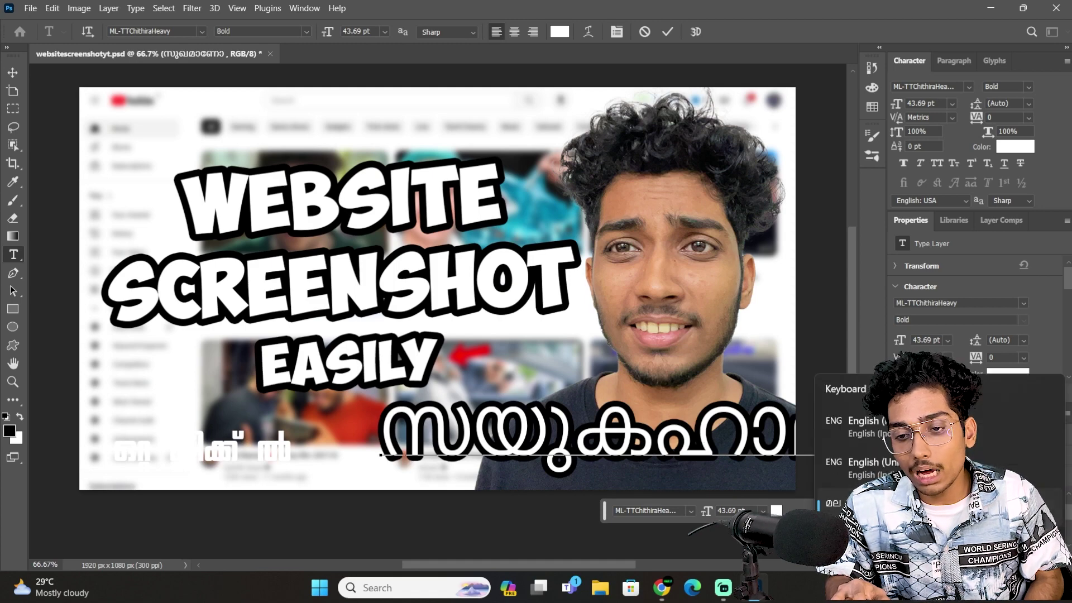
Apply ML-TTChithiraHeavy Bold to the Malayalam word, shift it left, then switch to Chrome.
click(13, 73)
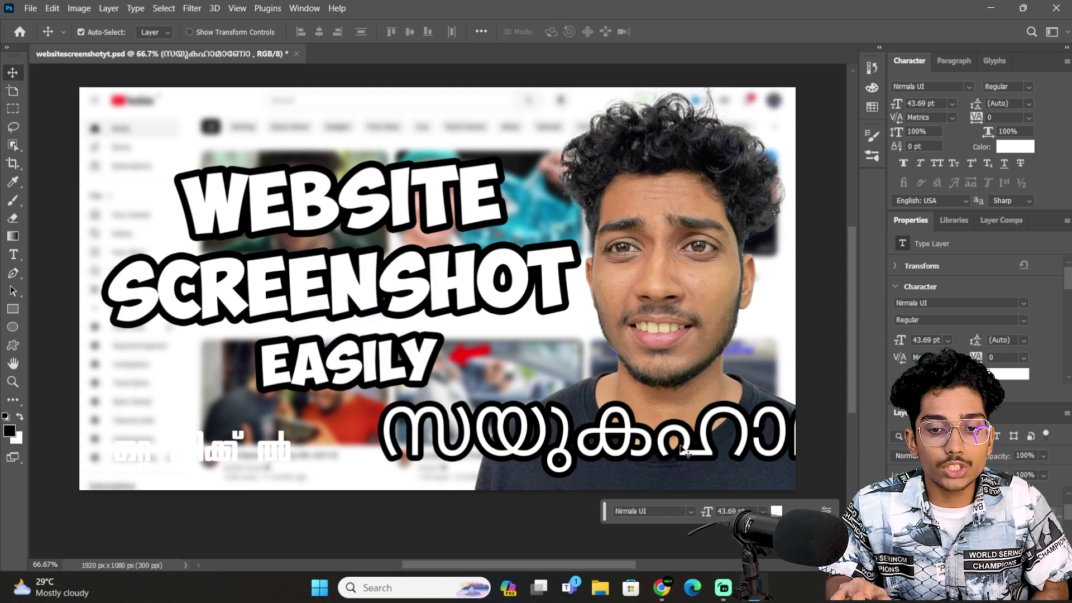
click(927, 87)
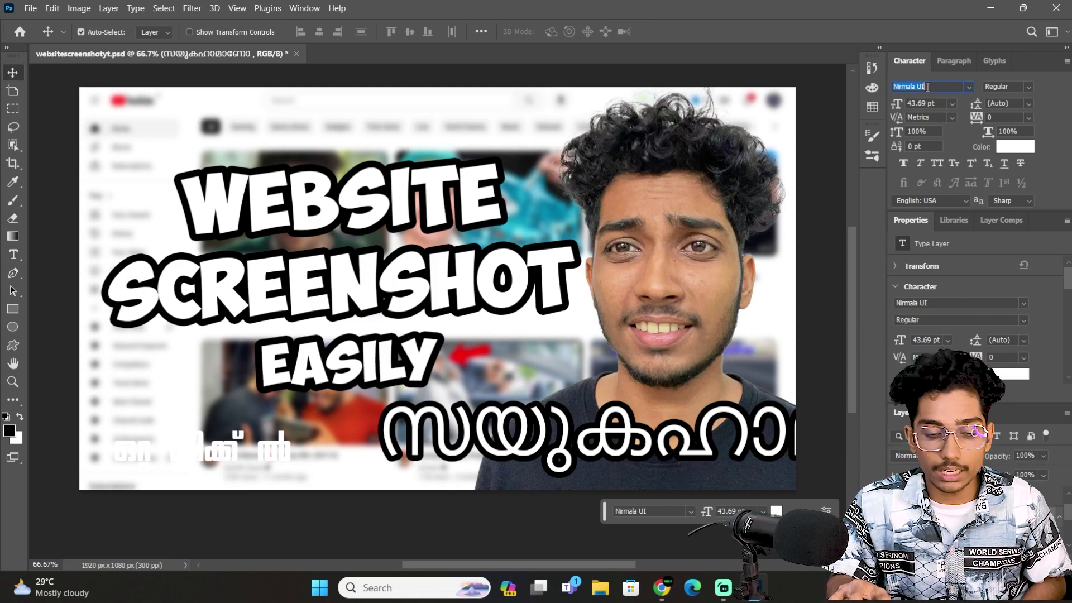
text(chi)
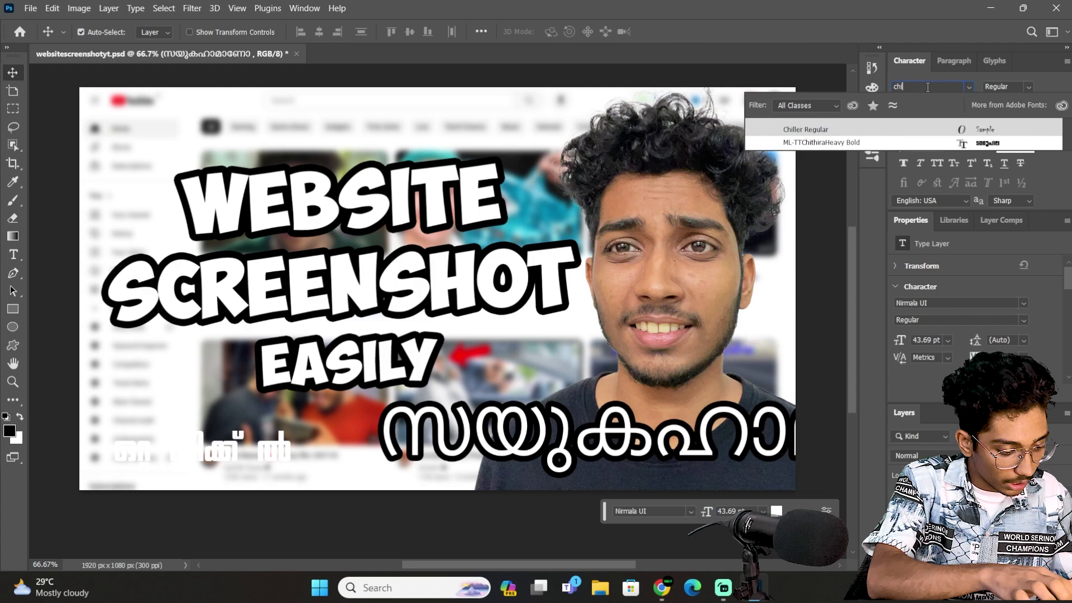
text(t)
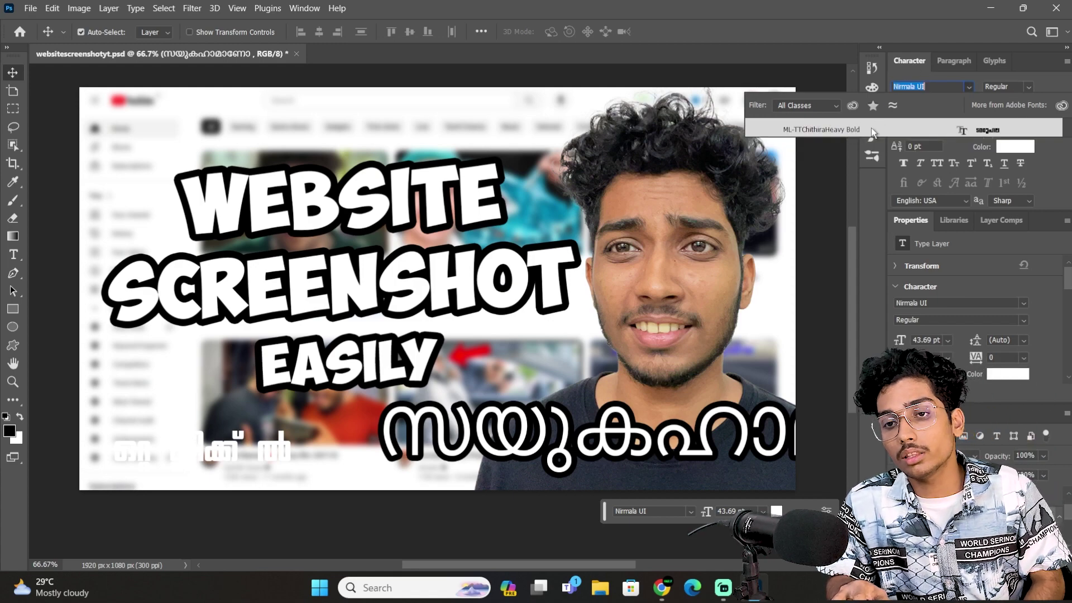
click(871, 127)
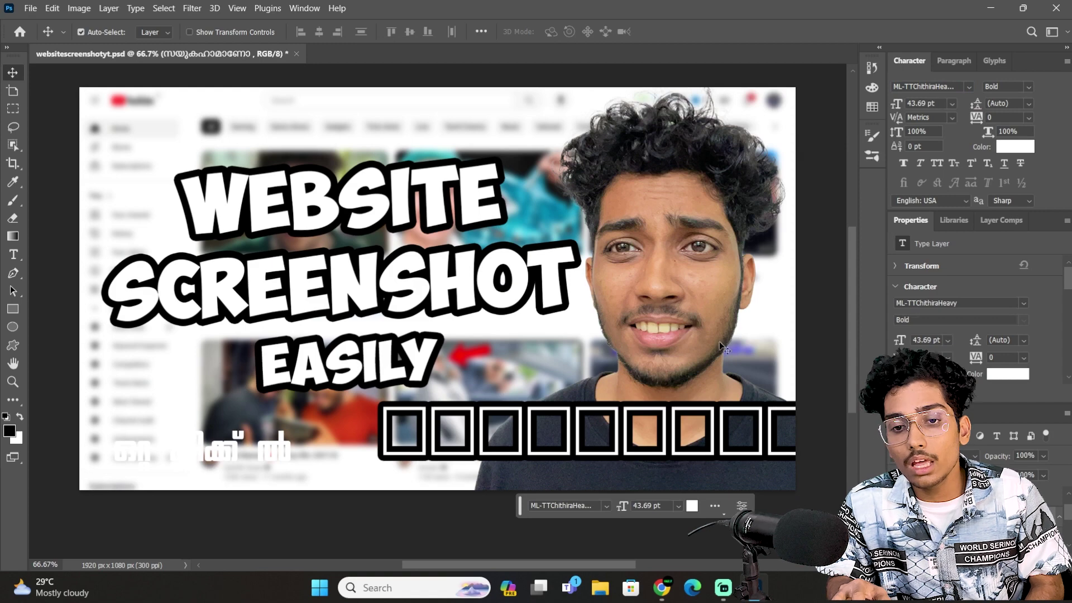
drag(673, 453, 598, 455)
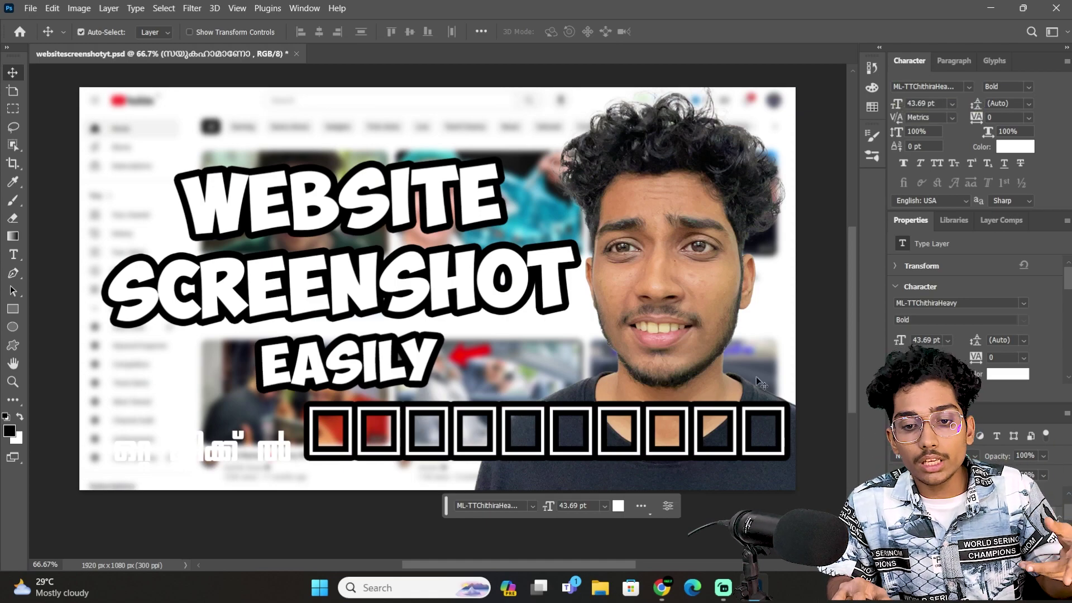
click(662, 586)
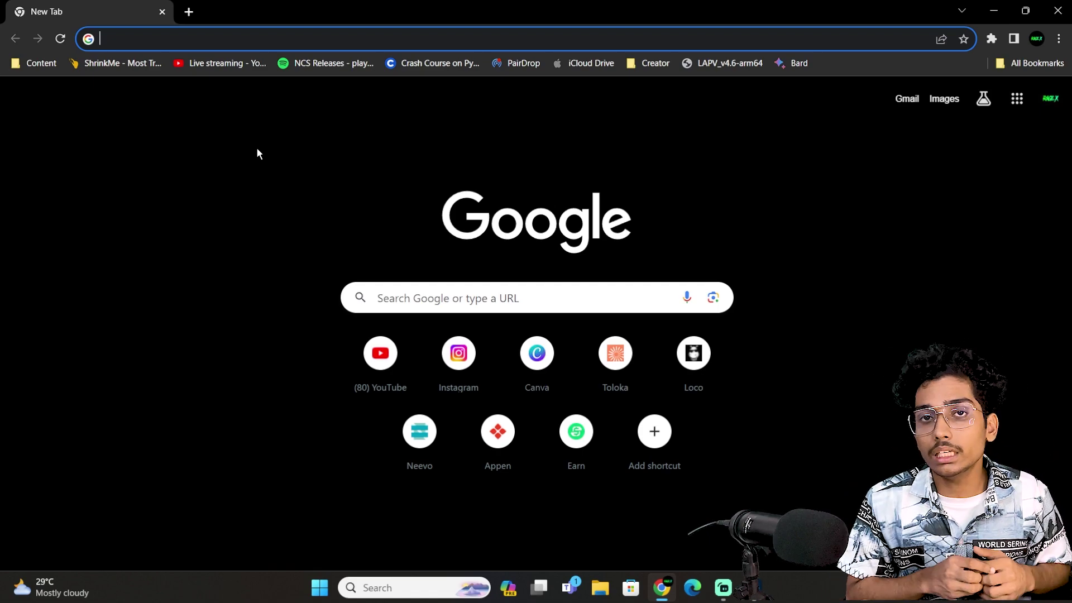
Search Google again for 'malayalam to mltt' from the recent searches list.
click(229, 38)
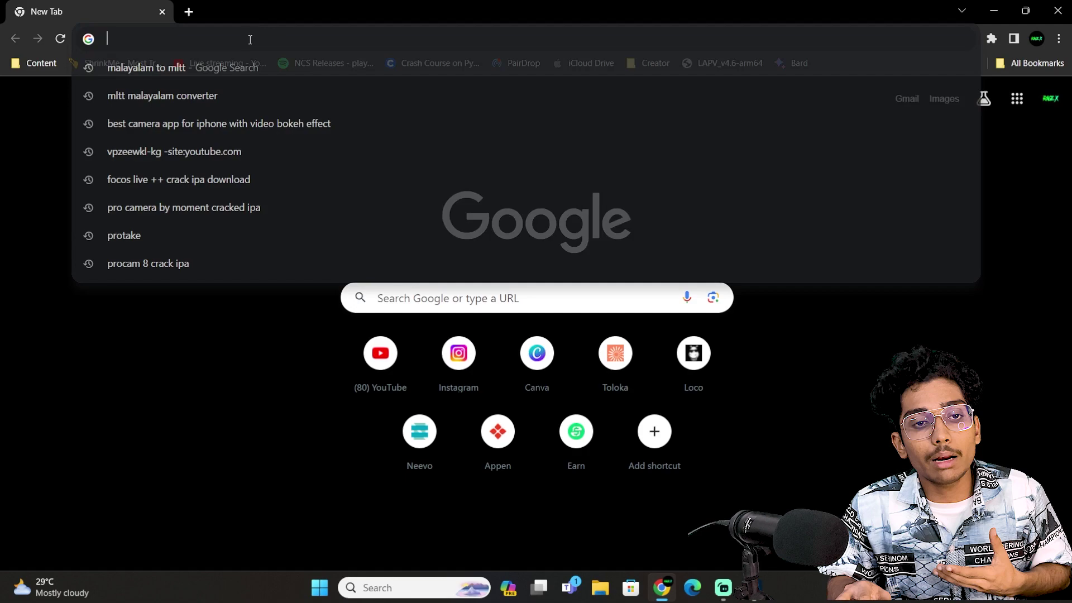
click(218, 67)
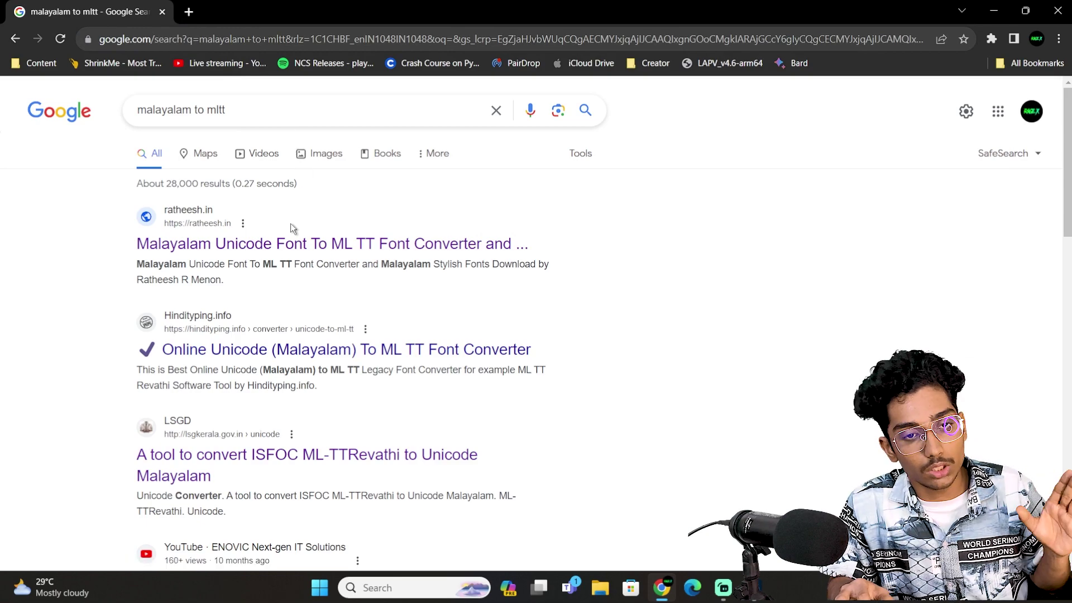
Open the ratheesh.in converter and enter 'halo' in Manglish to get ഹലോ.
click(190, 245)
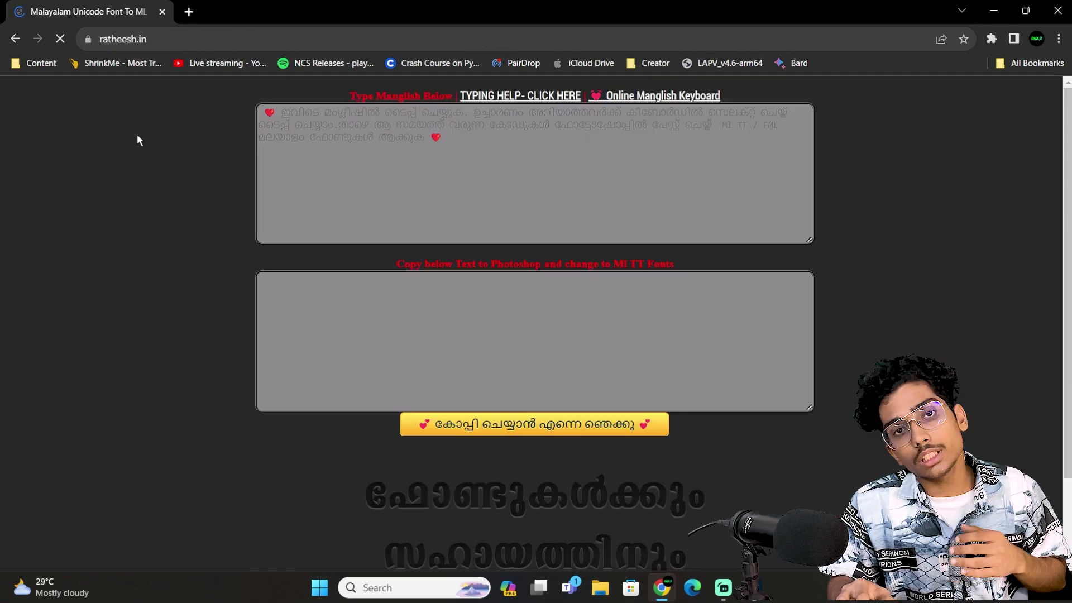
click(569, 182)
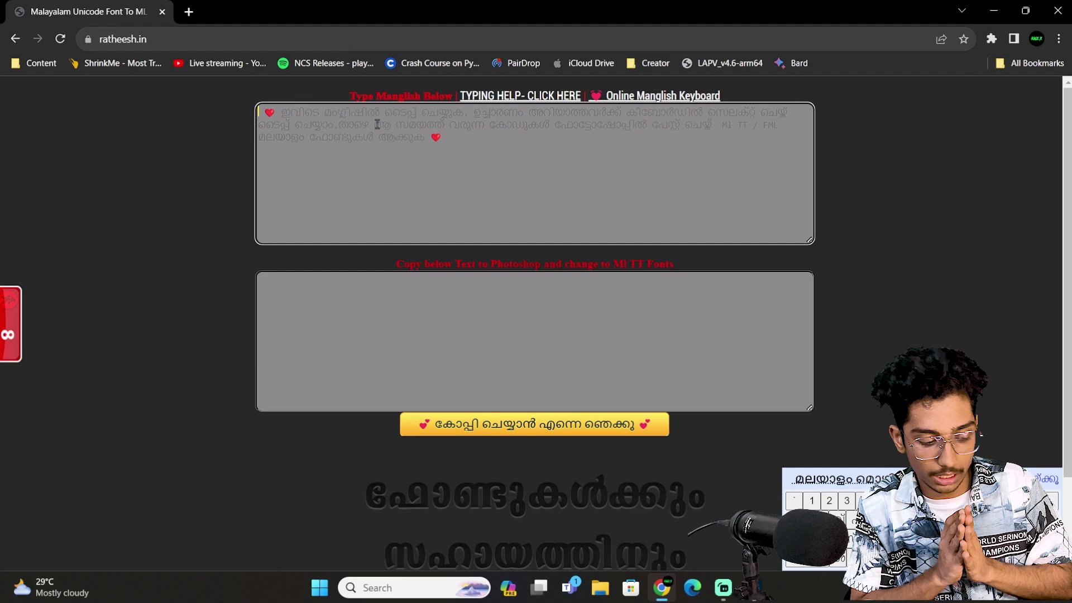
text(suchama)
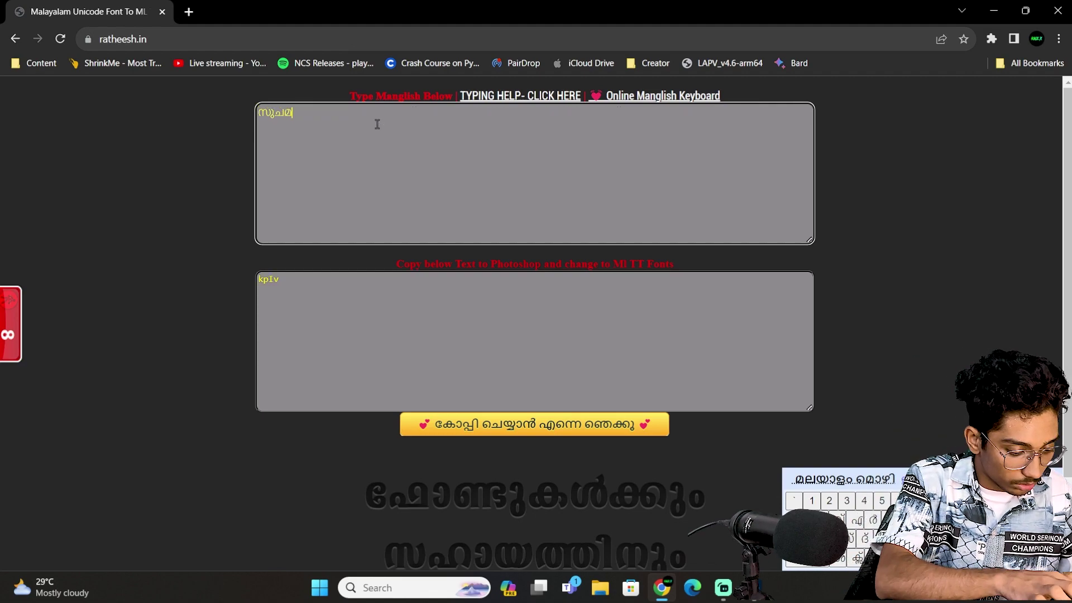
text(no)
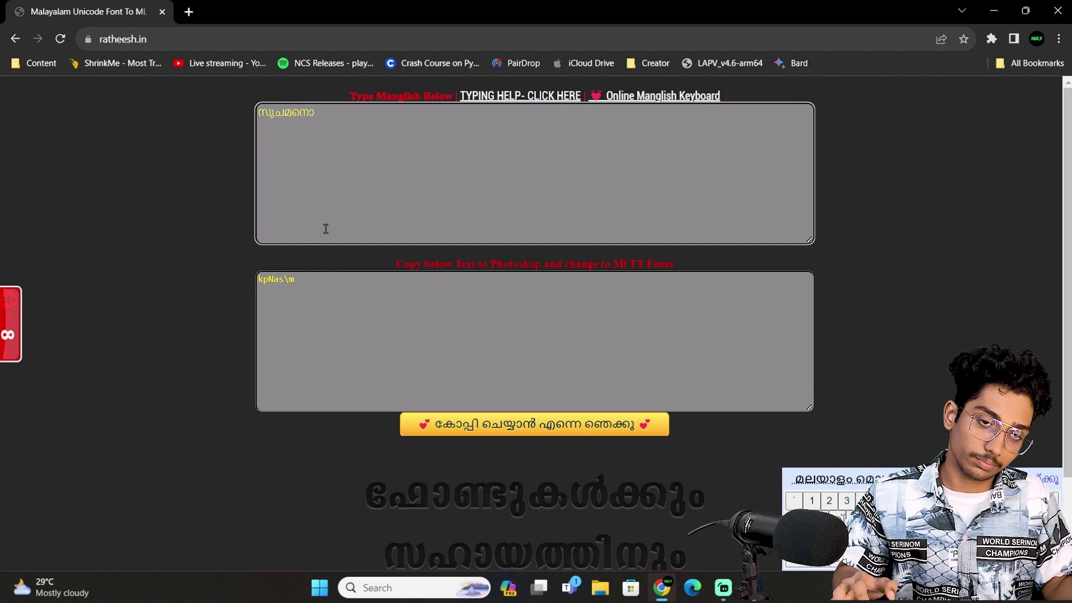
key(BackSpace)
key(BackSpace)
key(BackSpace)
key(BackSpace)
key(BackSpace)
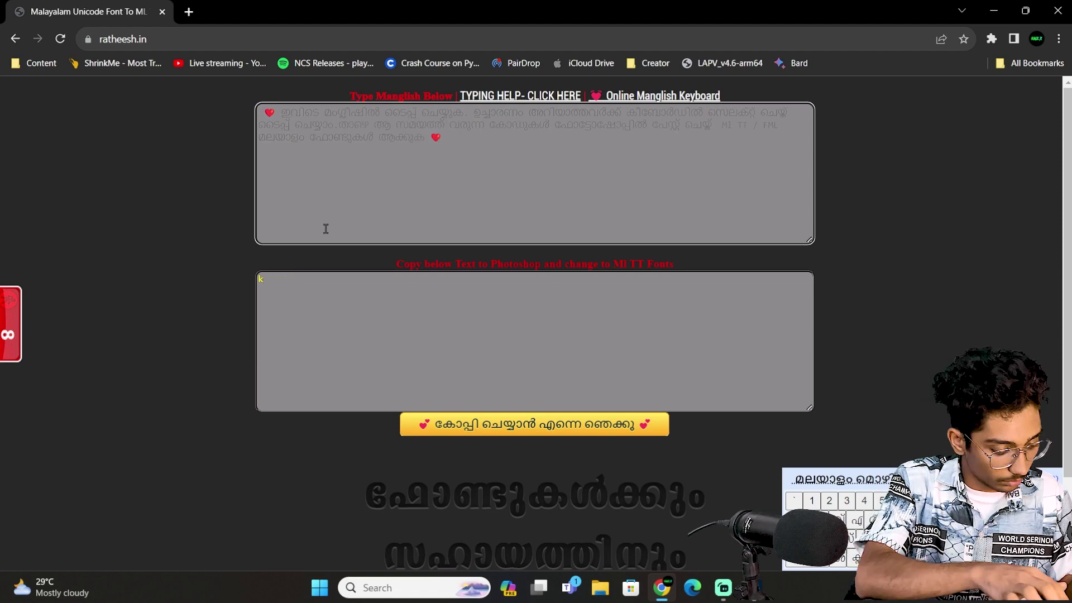
text(halo)
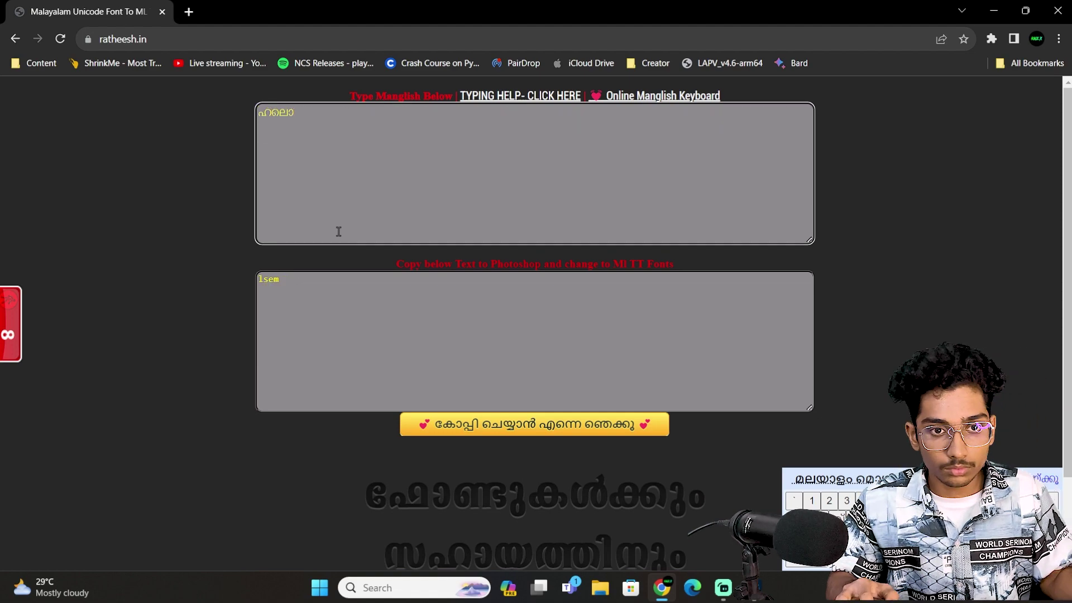
Select and copy the converted ML-TT text 'lsem'.
key(ctrl+a)
click(385, 276)
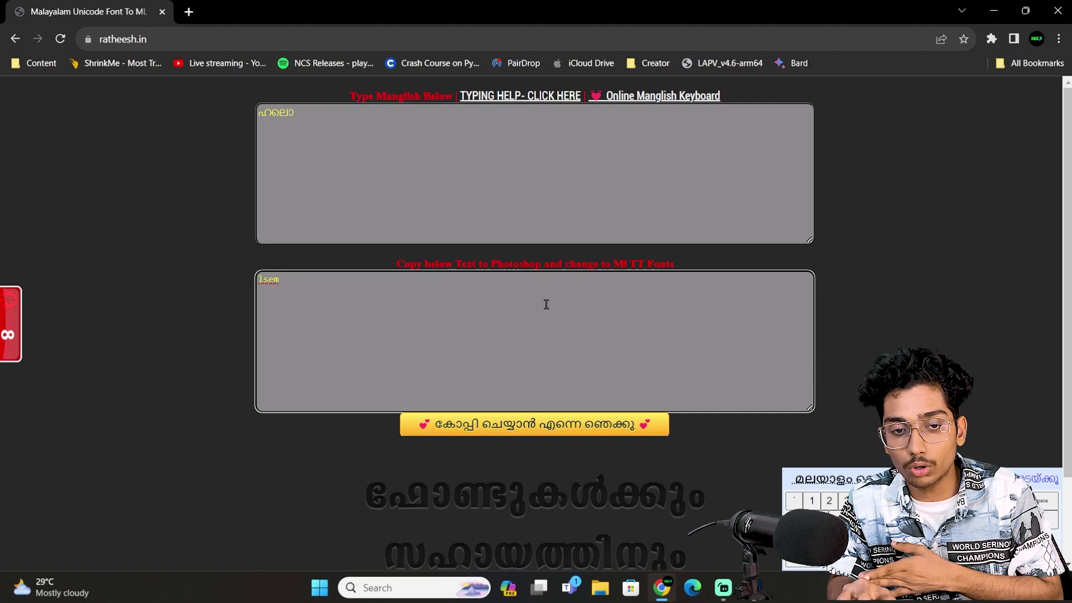
key(ctrl+a)
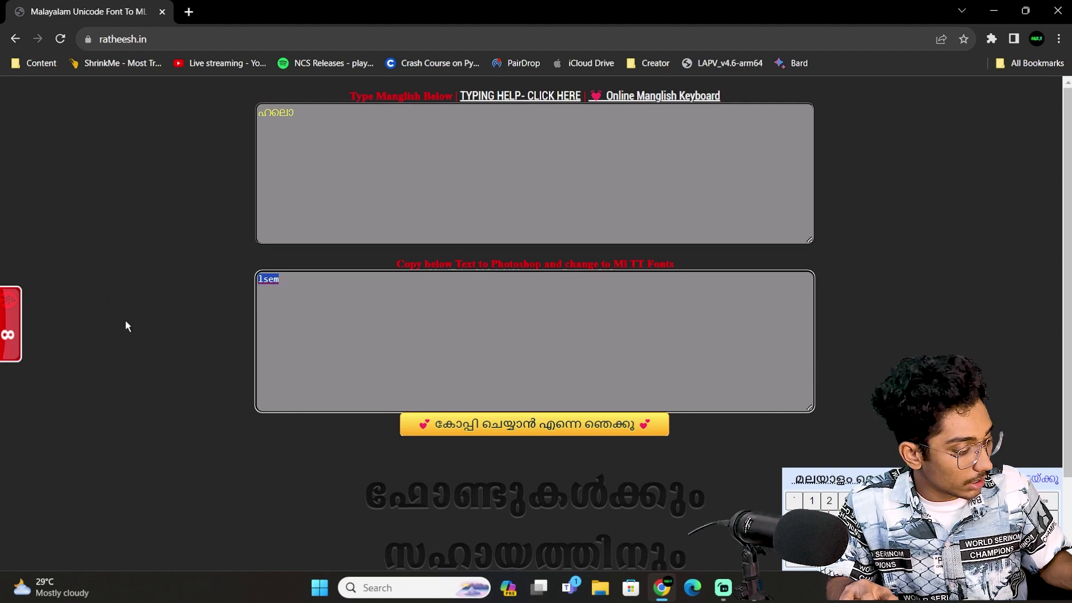
click(309, 308)
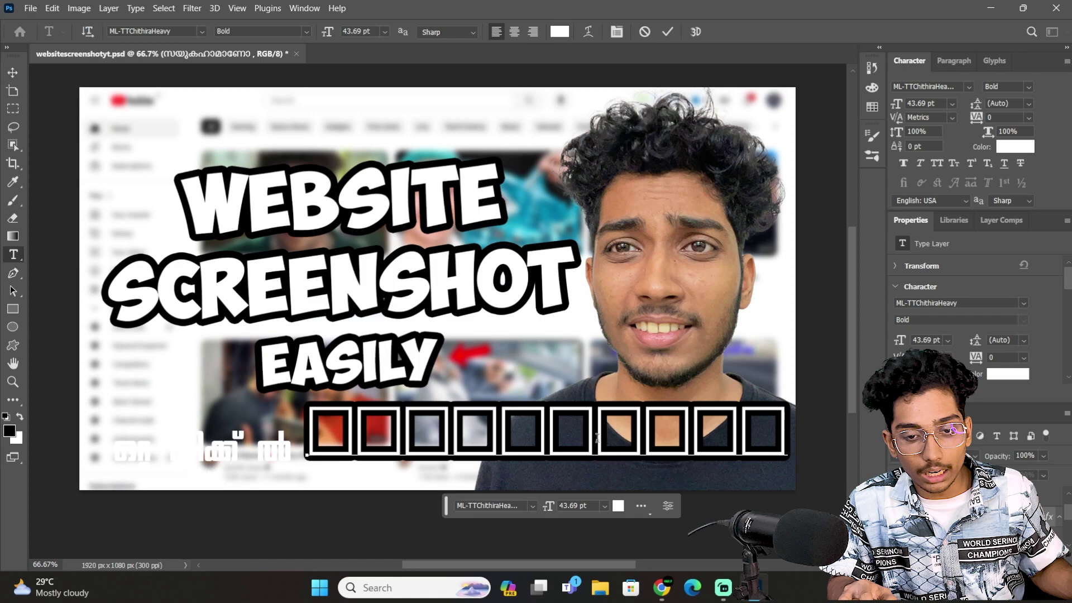
Paste the converted ML-TT text over the placeholder so it renders as Malayalam 'ഹലൊ'.
double_click(601, 444)
key(ctrl+a)
text(ഹലോ)
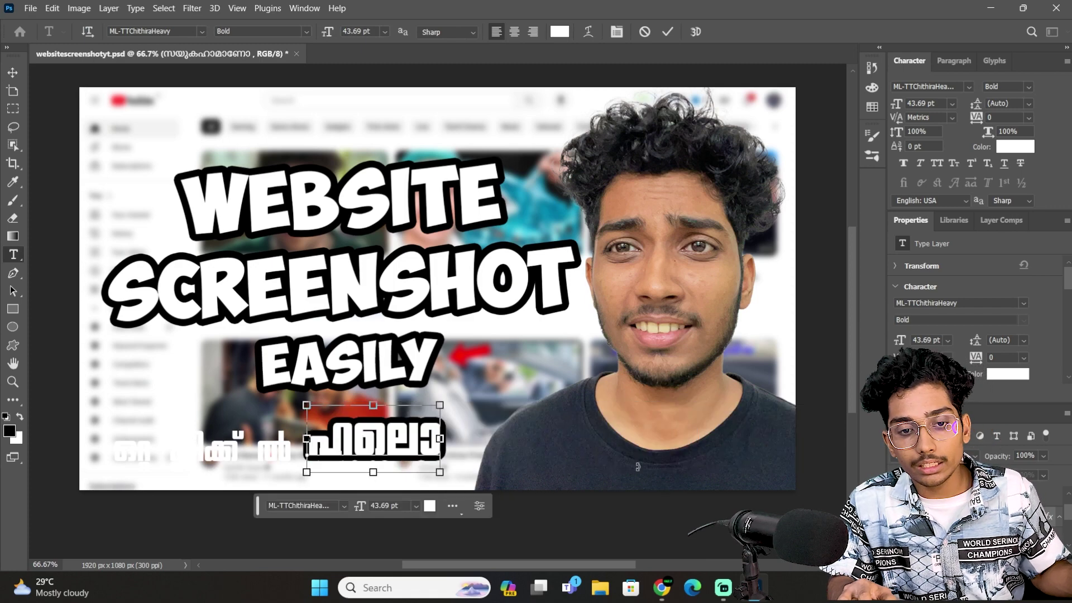
click(12, 72)
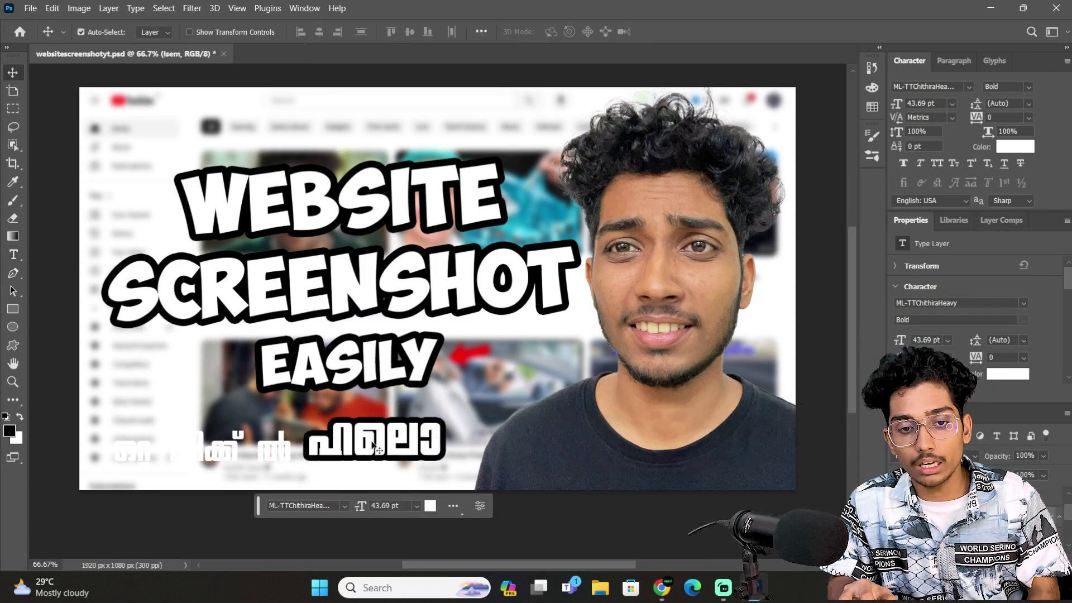
Move the word onto the shirt and scale it up about 140%, to 61.4 pt.
drag(370, 445, 656, 427)
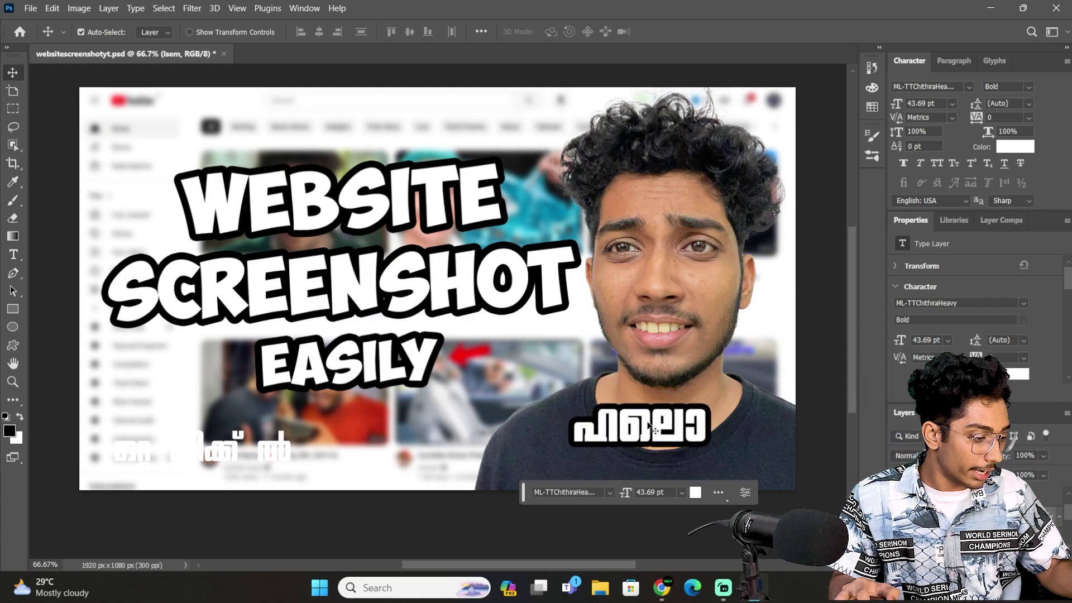
key(ctrl+t)
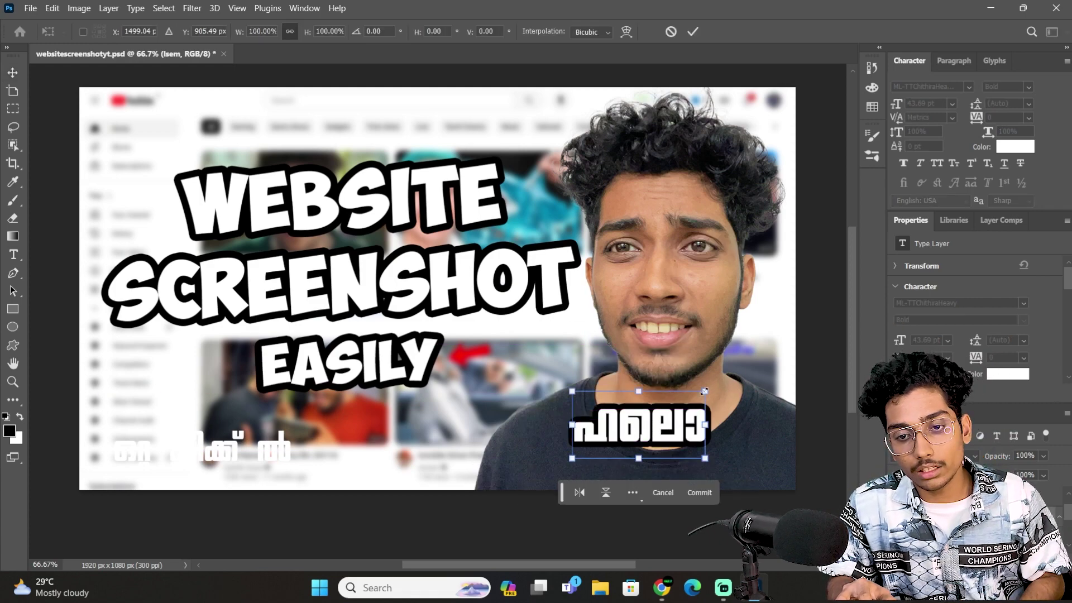
drag(705, 391, 759, 364)
drag(685, 414, 636, 426)
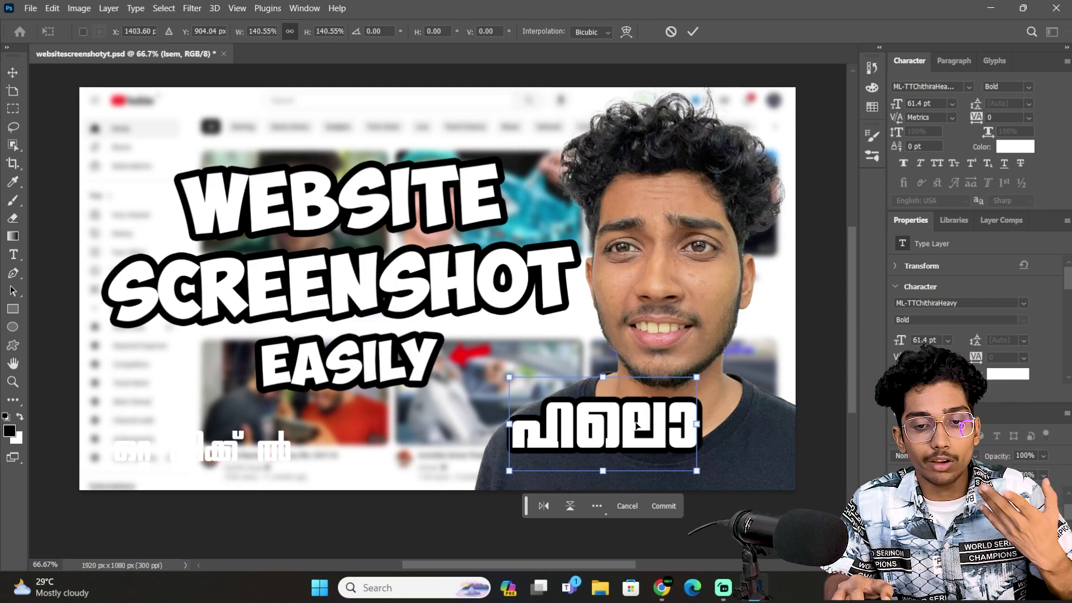
key(Return)
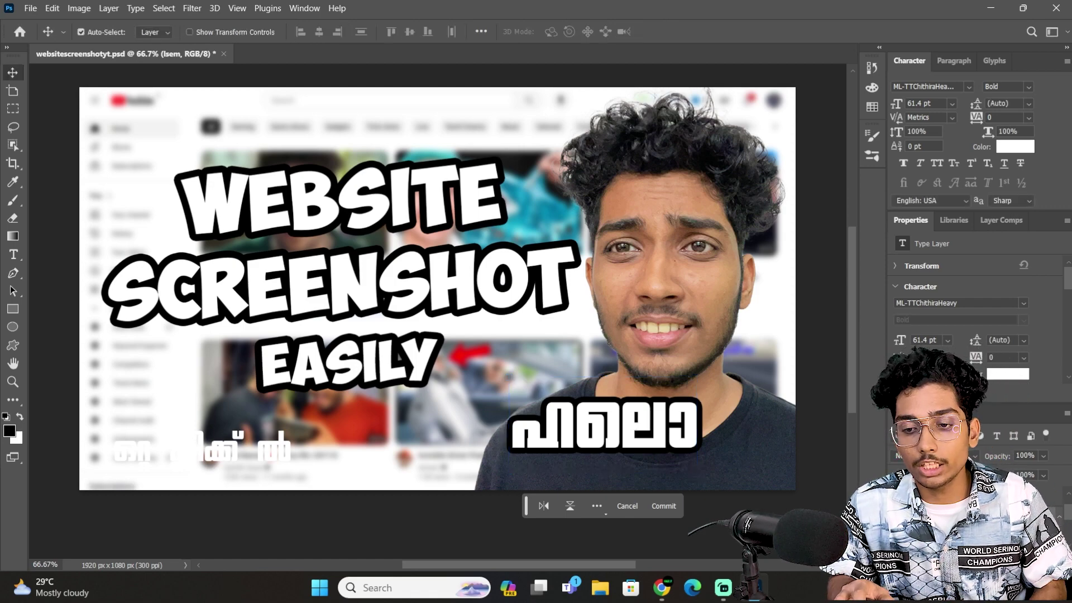
Add a Bevel & Emboss style to the Malayalam text and raise it beside the face.
right_click(958, 500)
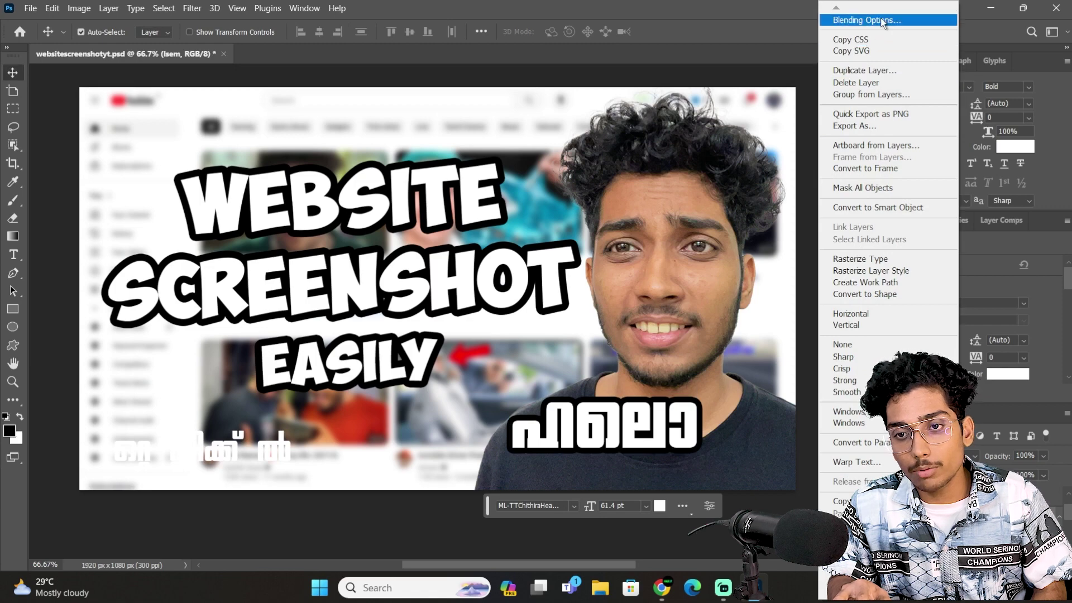
key(Escape)
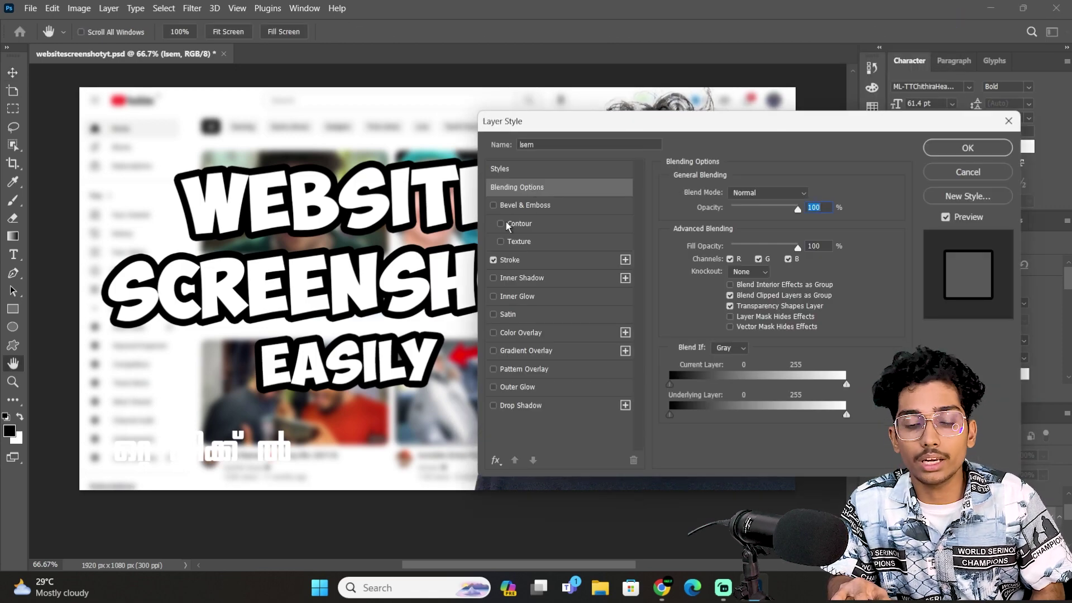
click(494, 205)
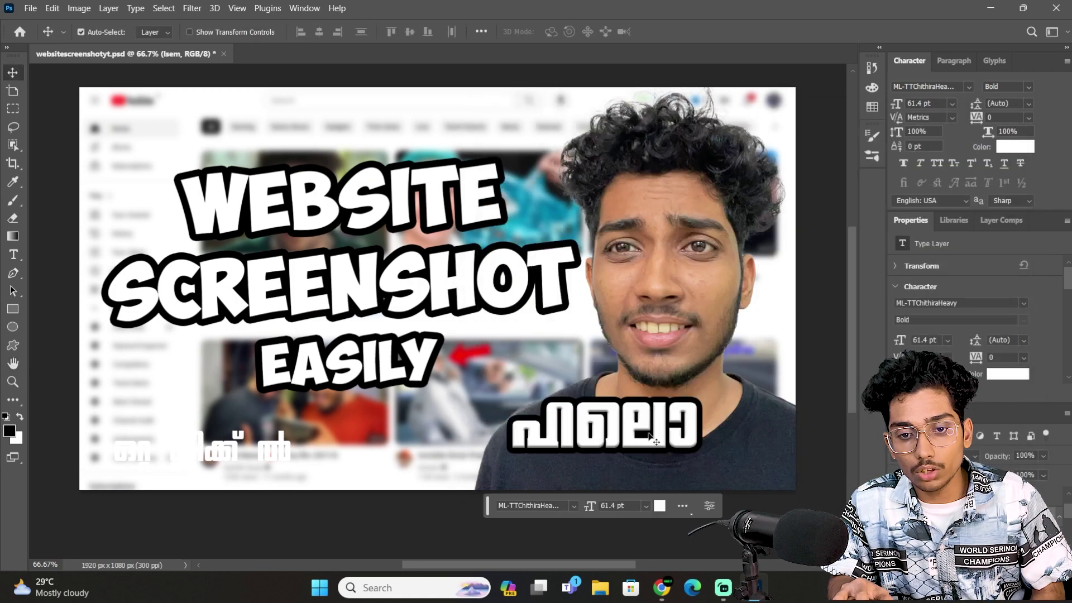
drag(654, 440, 653, 395)
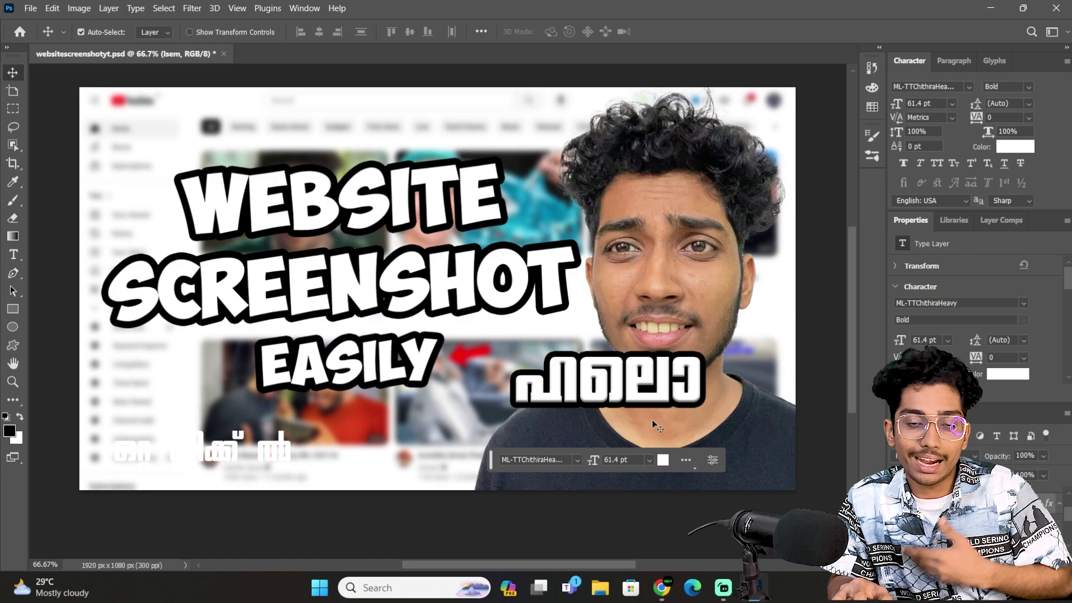